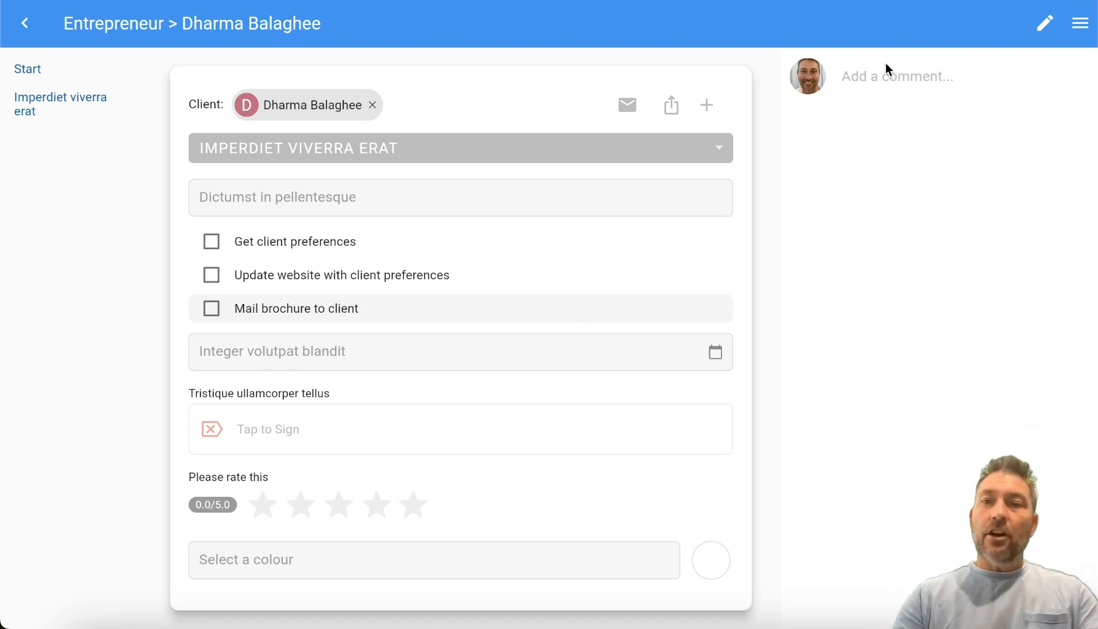
Open the form for designing and add two Role fields directly below the Client field.
left_click(1044, 24)
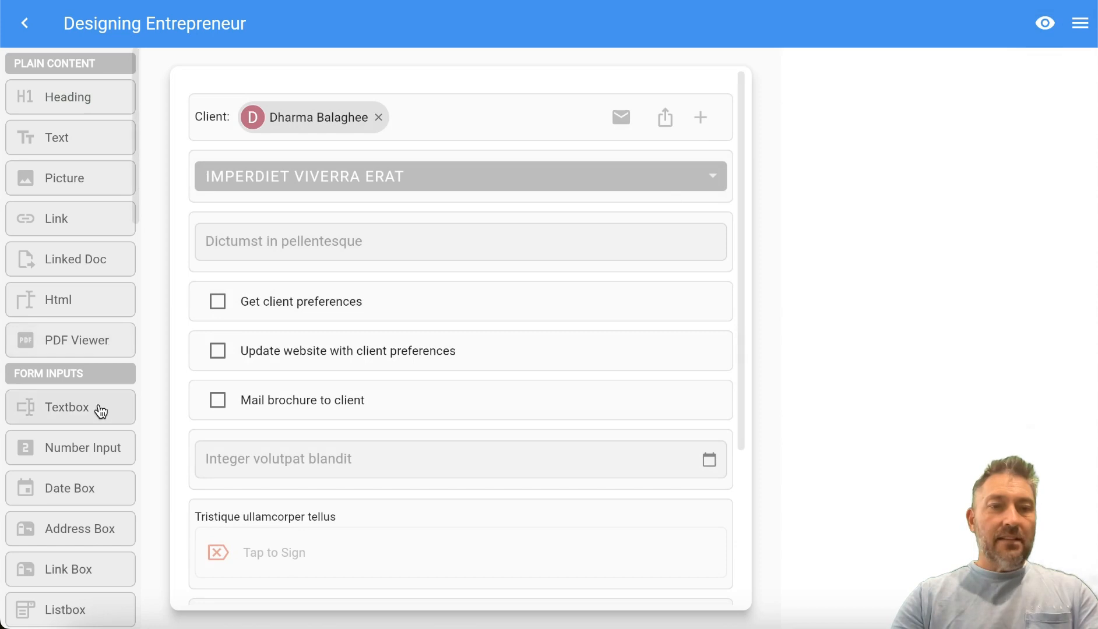
scroll(101, 411, "down", 3)
scroll(101, 411, "down", 8)
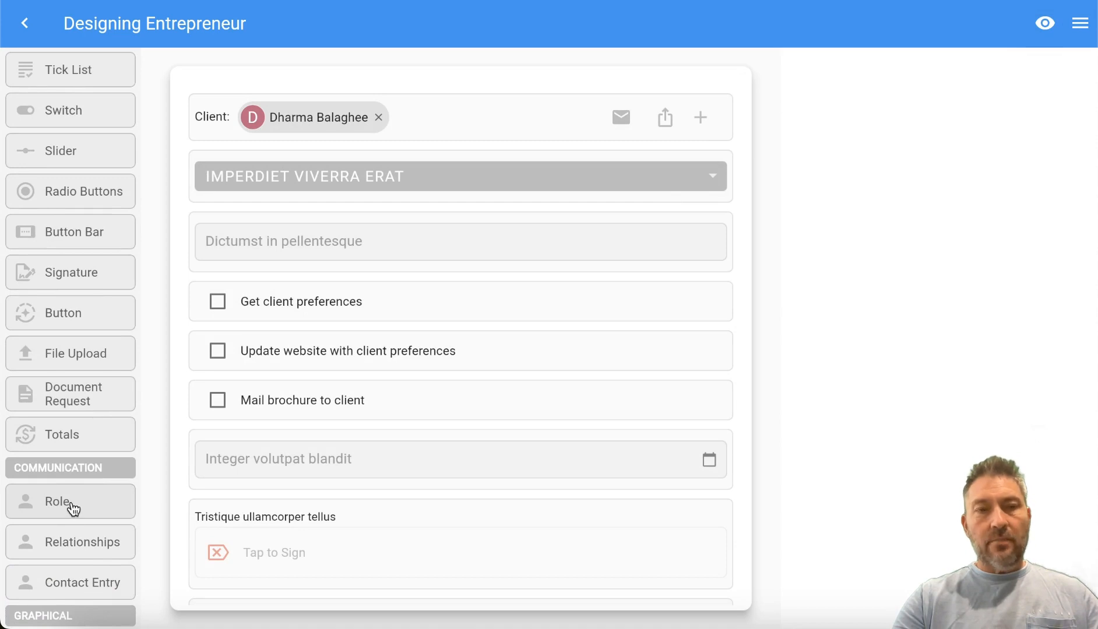
left_click_drag(73, 509, 288, 169)
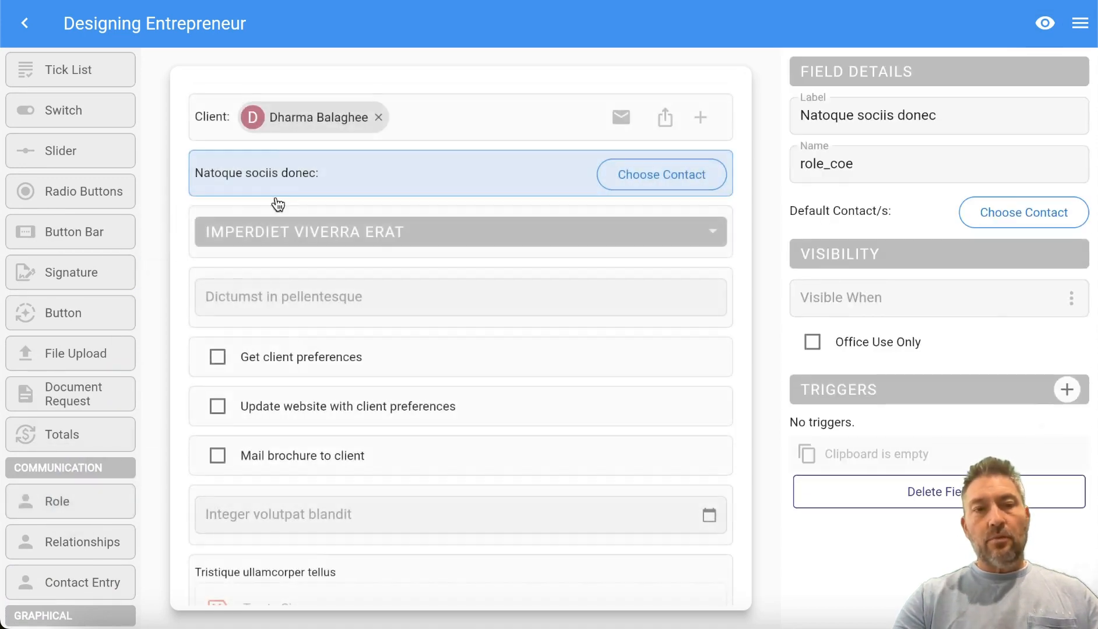
right_click(67, 501)
key("Escape")
left_click_drag(67, 502, 313, 223)
Label the first new role field Consultant and assign the consultant's contact, found by searching first name, as its default.
left_click(562, 186)
triple_click(944, 112)
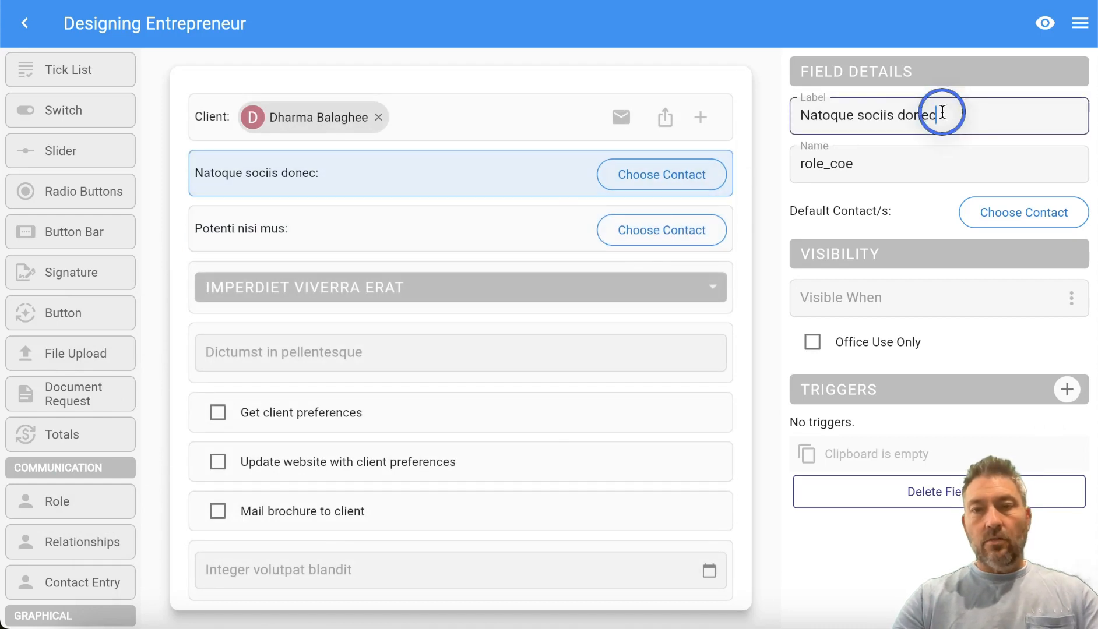
type("Consultant")
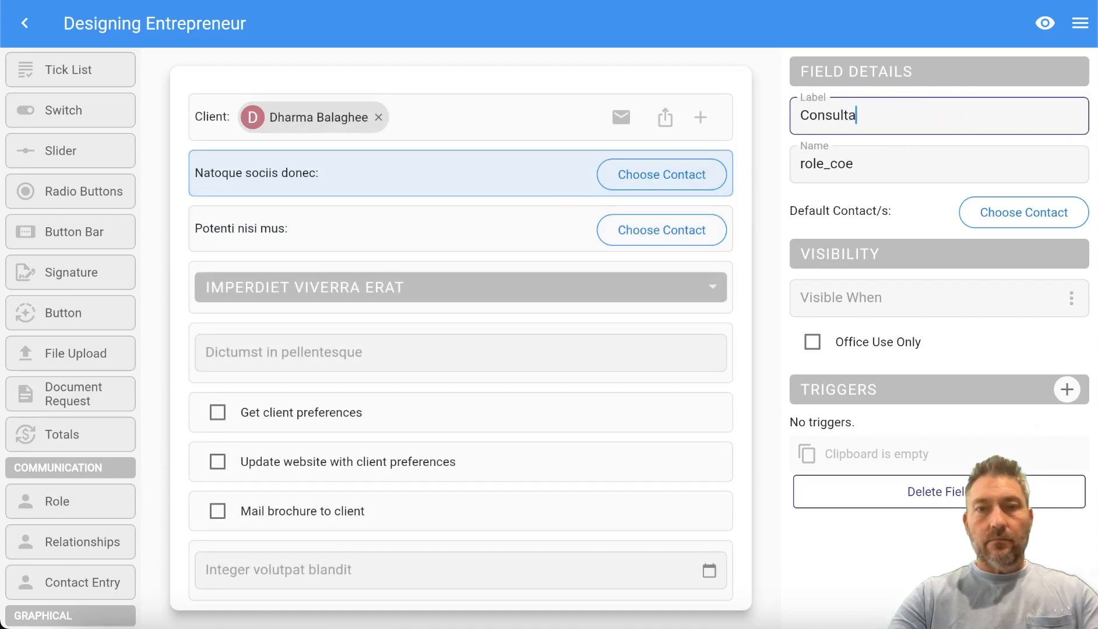
key("Return")
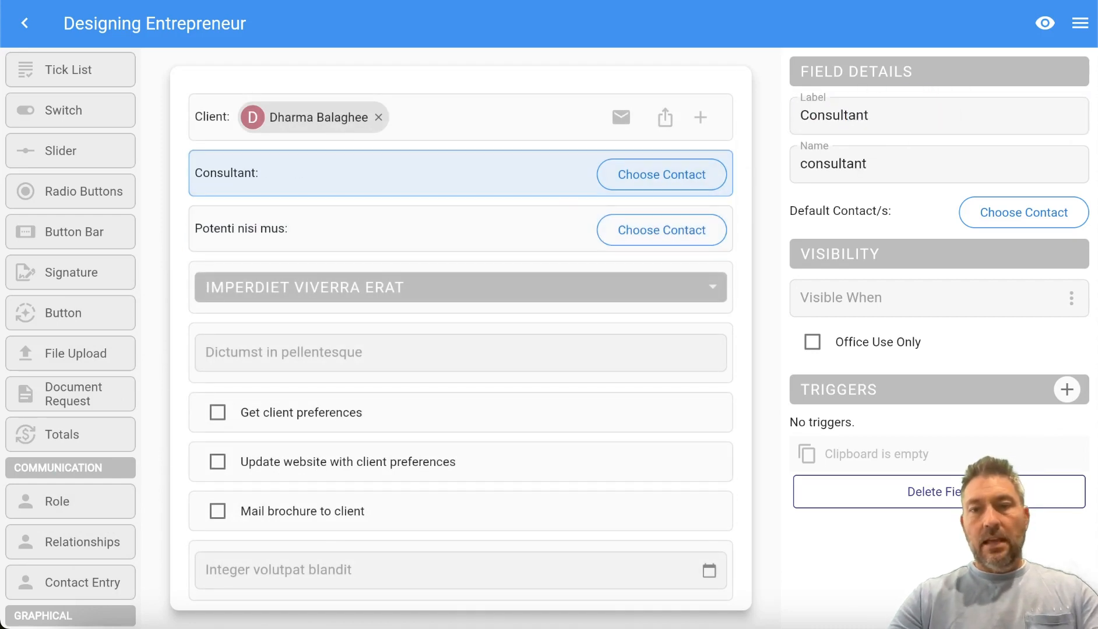
left_click(997, 217)
type("matt")
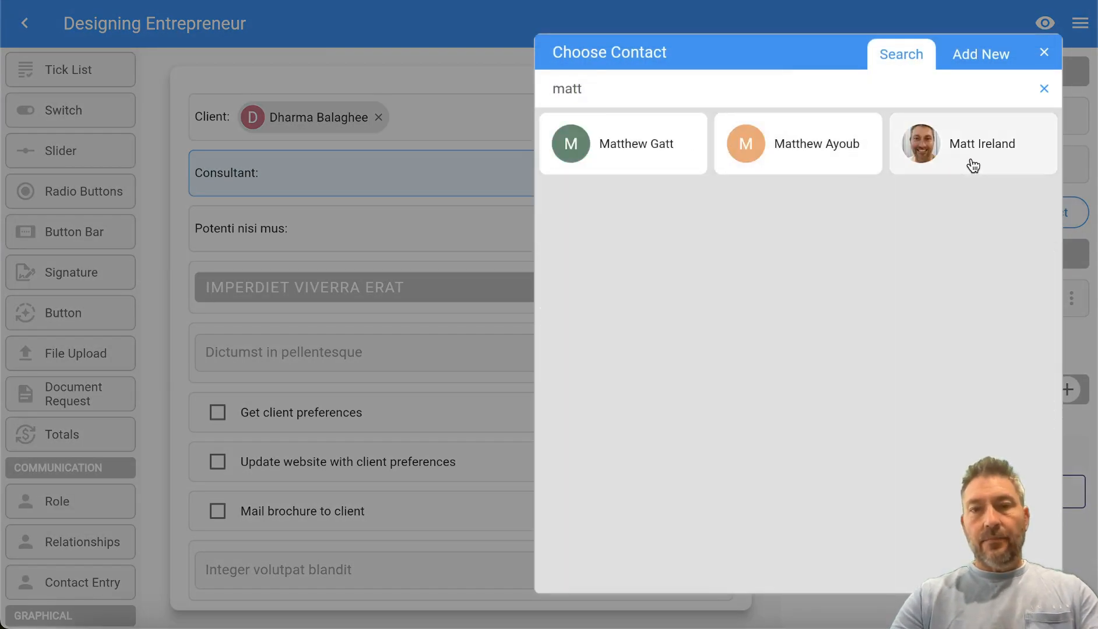
left_click(972, 165)
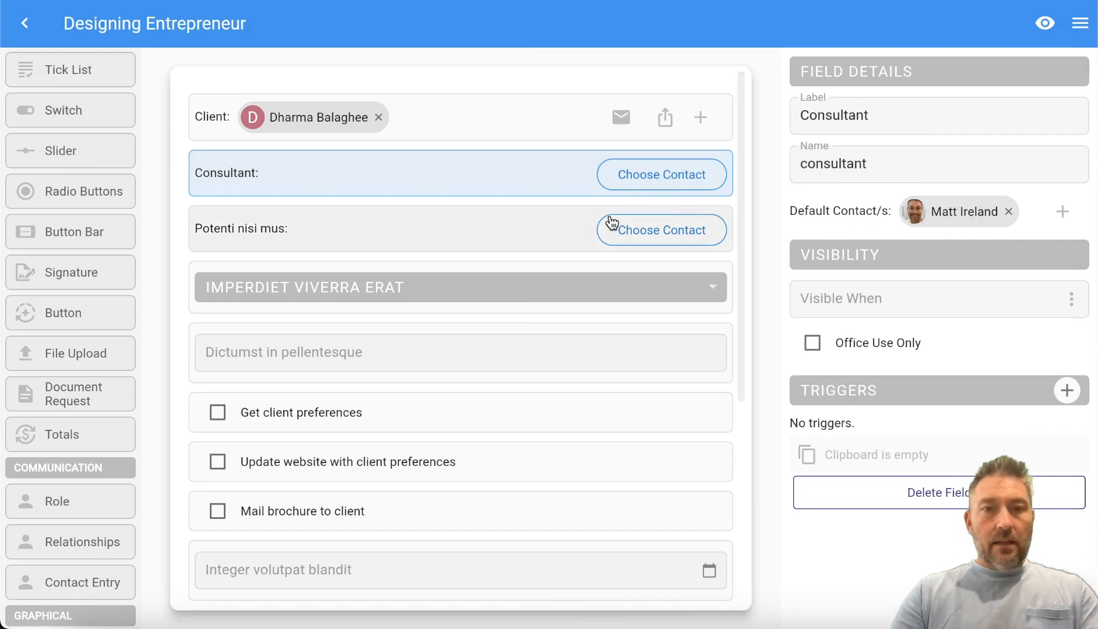
Label the second new role field Assistant and choose the assistant's contact as its default.
left_click(523, 229)
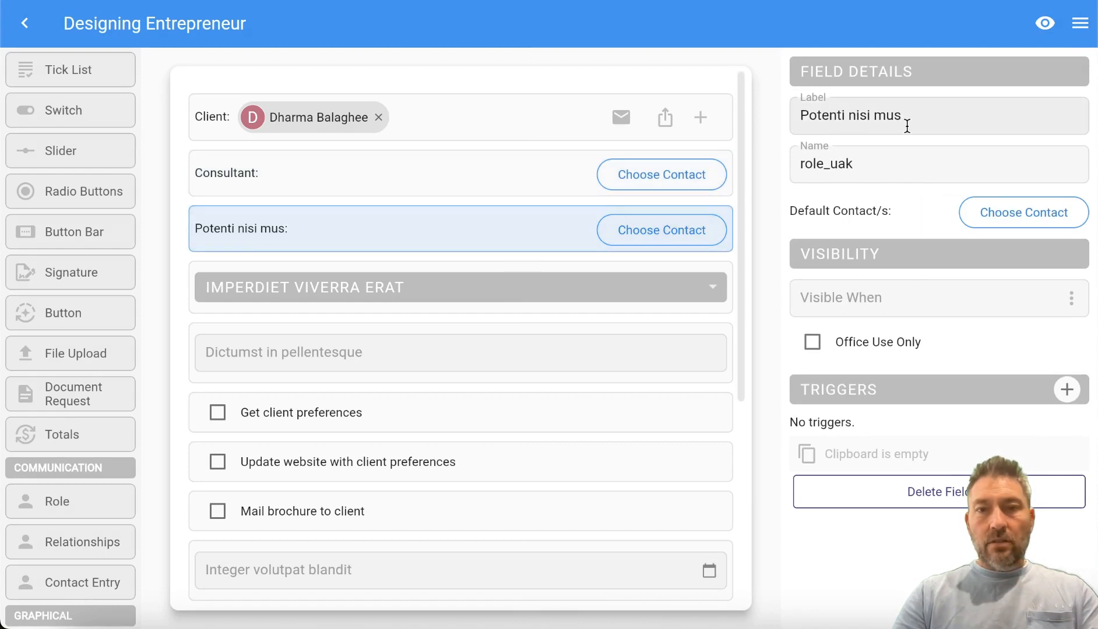
left_click_drag(912, 121, 769, 117)
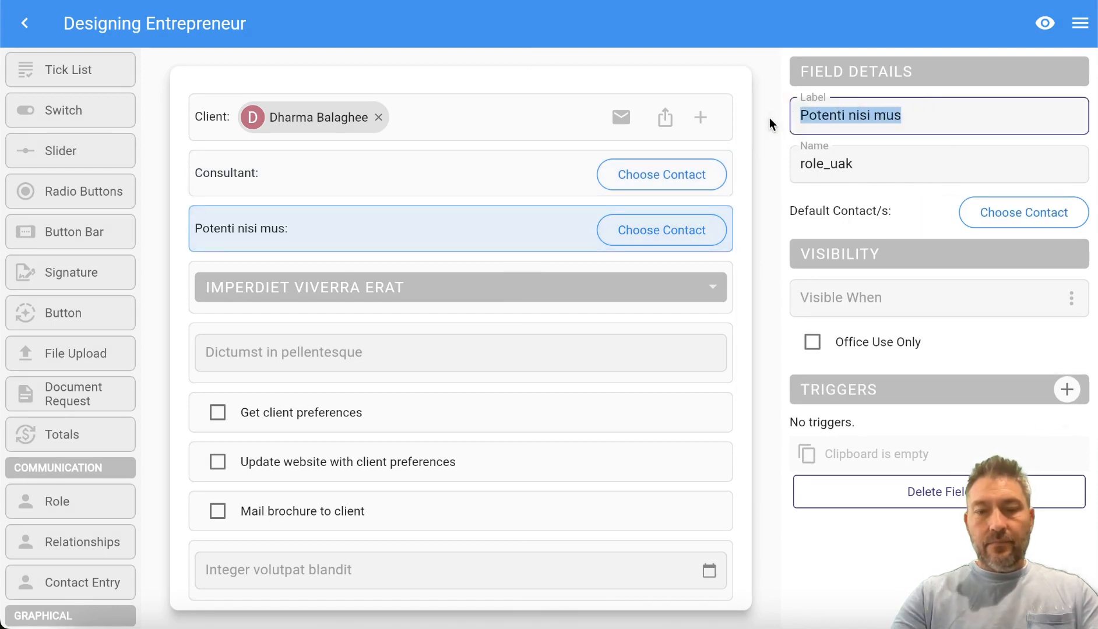
type("Assistant")
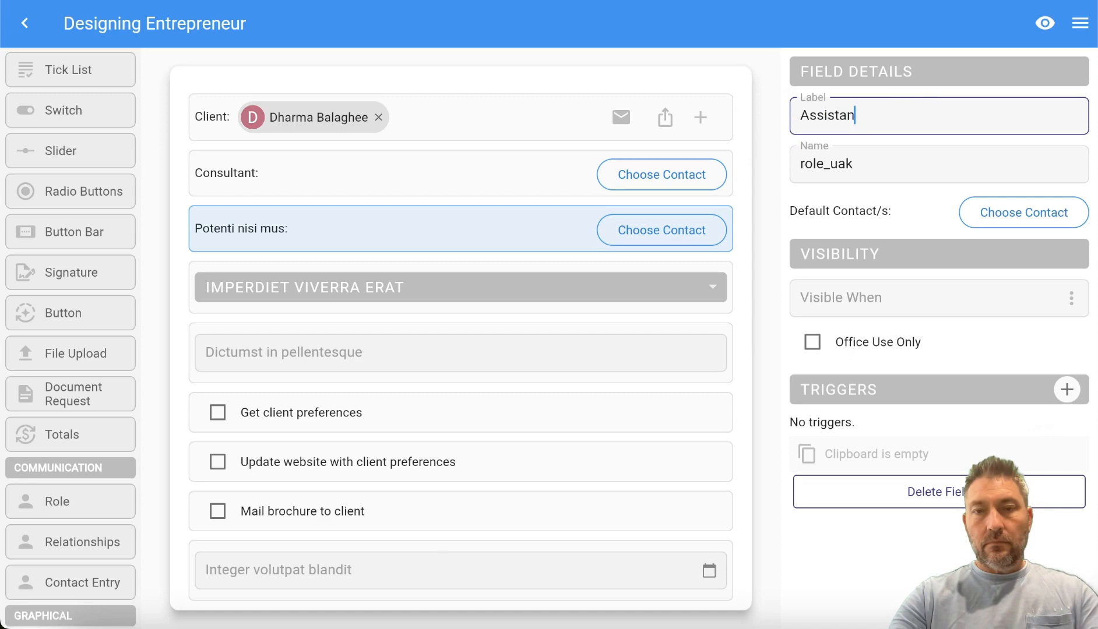
key("Return")
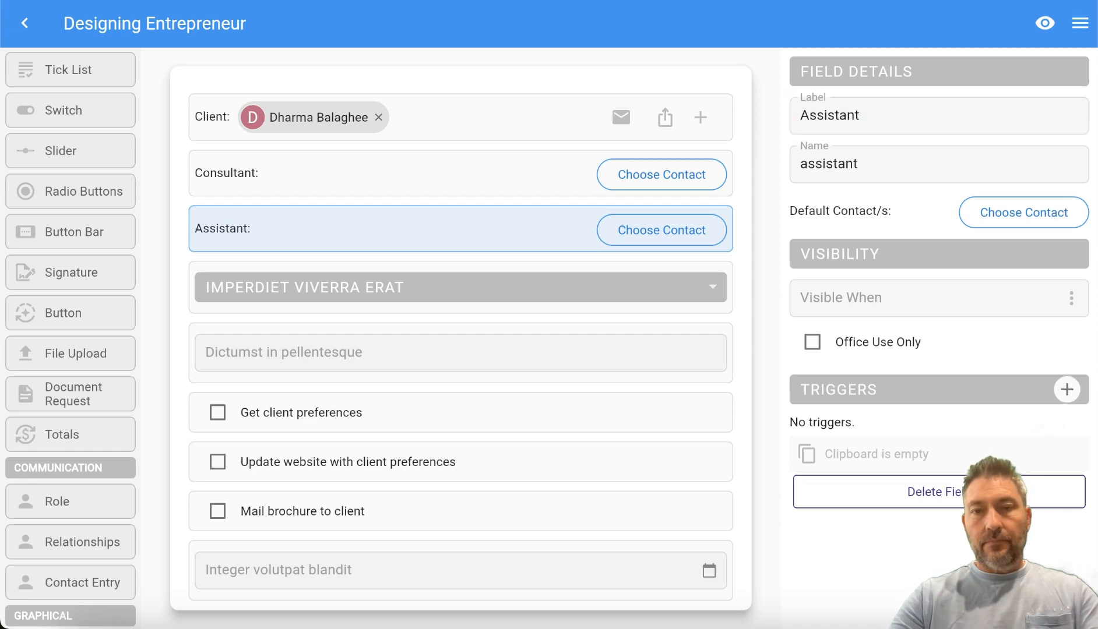
left_click(985, 214)
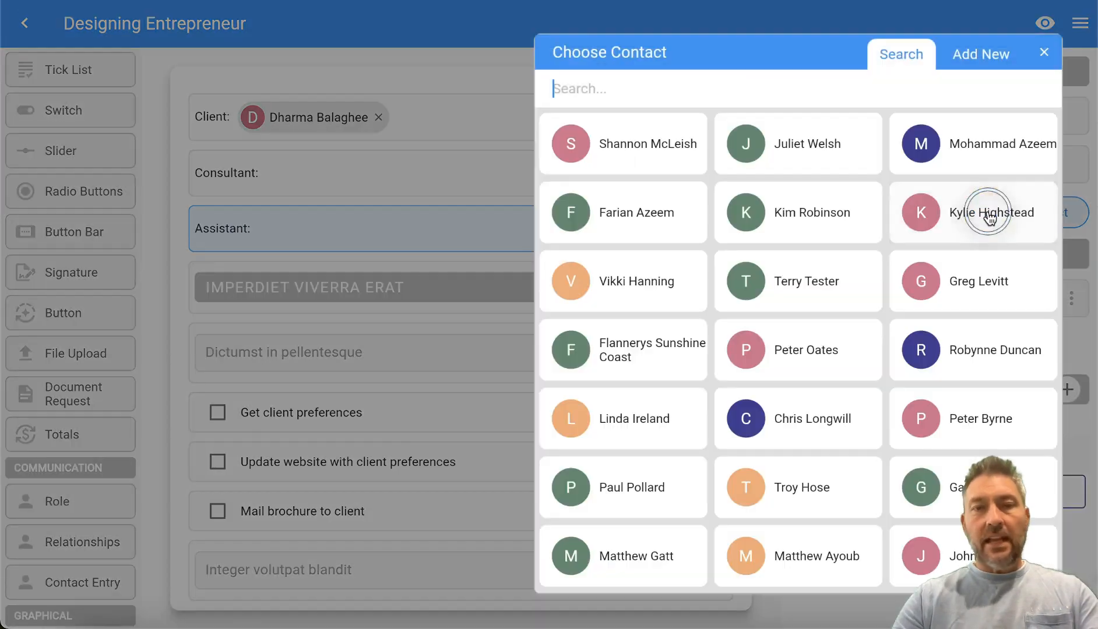
left_click(784, 352)
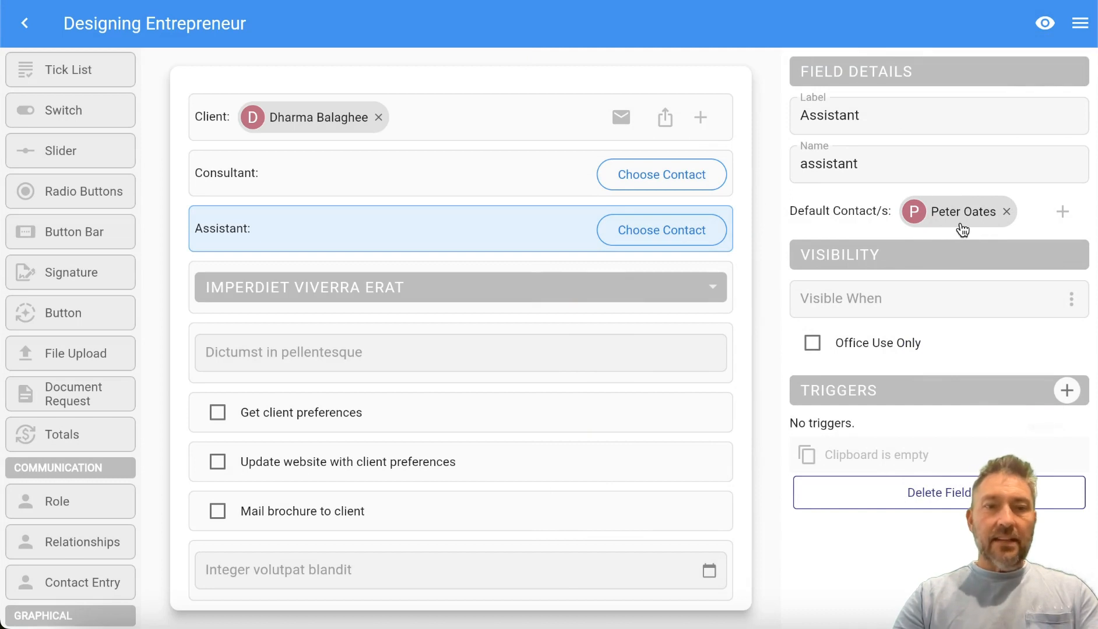
Assign the "Get client preferences" checkbox to the consultant role.
scroll(460, 315, "down", 3)
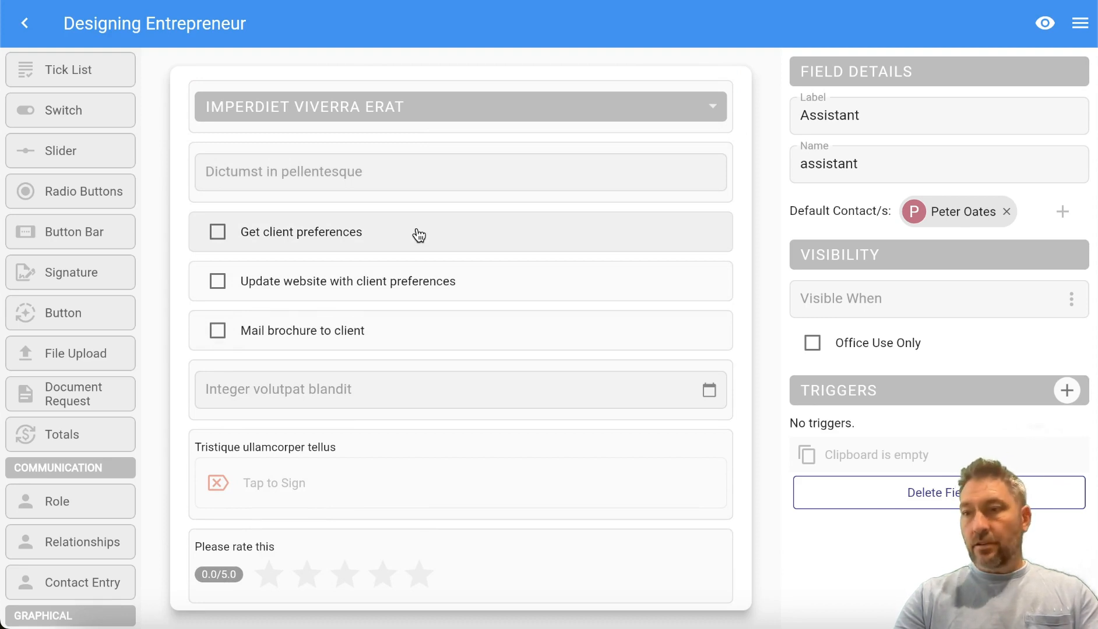
left_click(336, 237)
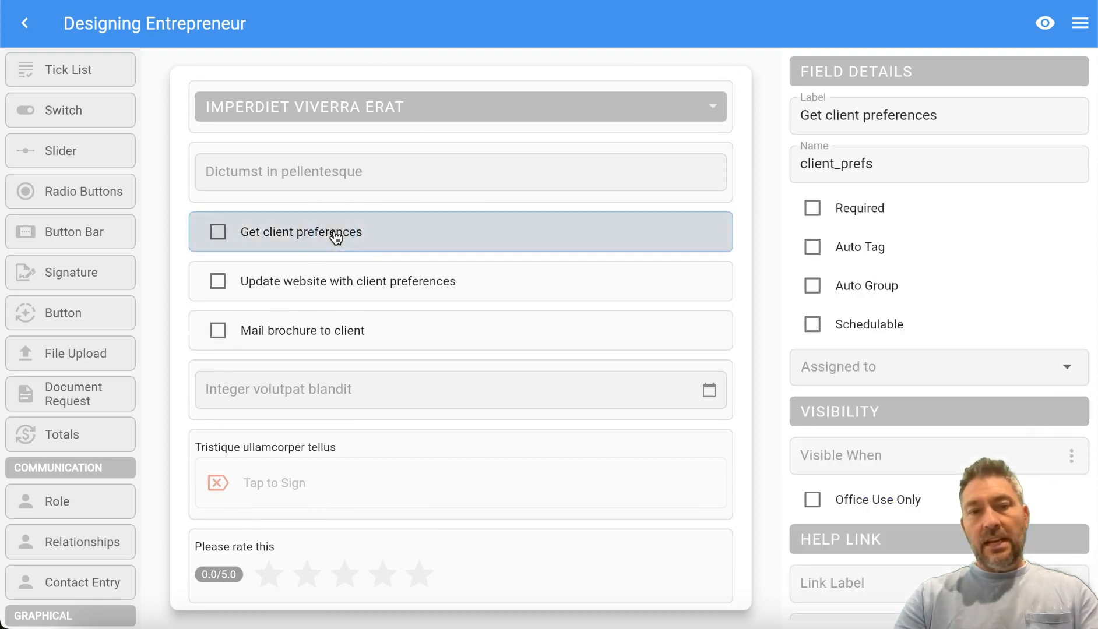
left_click(871, 373)
left_click(810, 409)
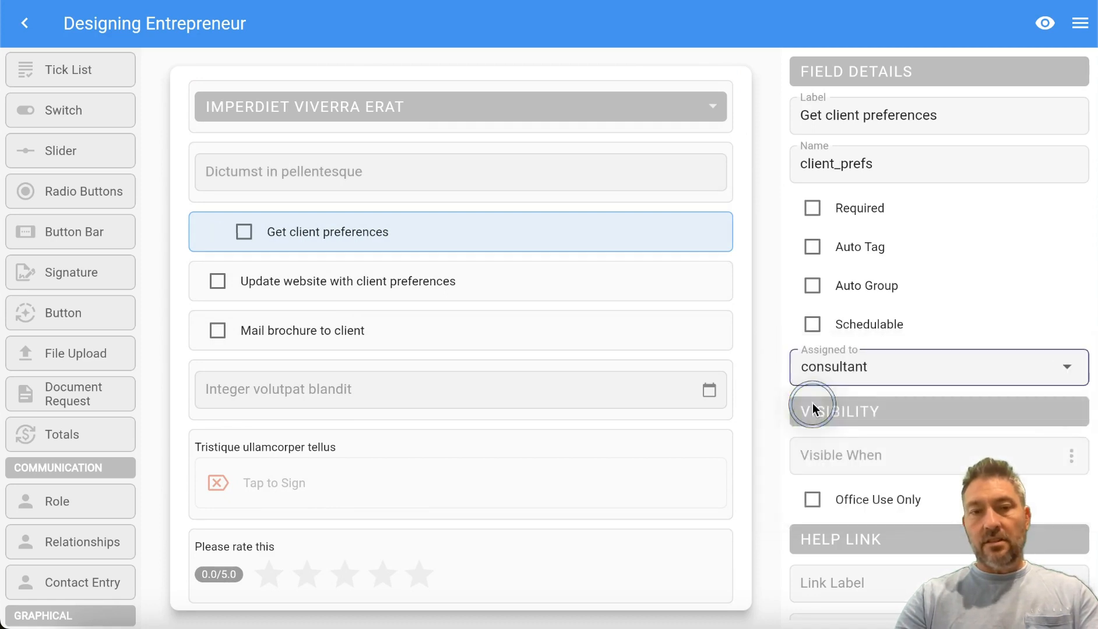
Assign the "Update website with client preferences" and "Mail brochure to client" checkboxes to the assistant role.
left_click(535, 290)
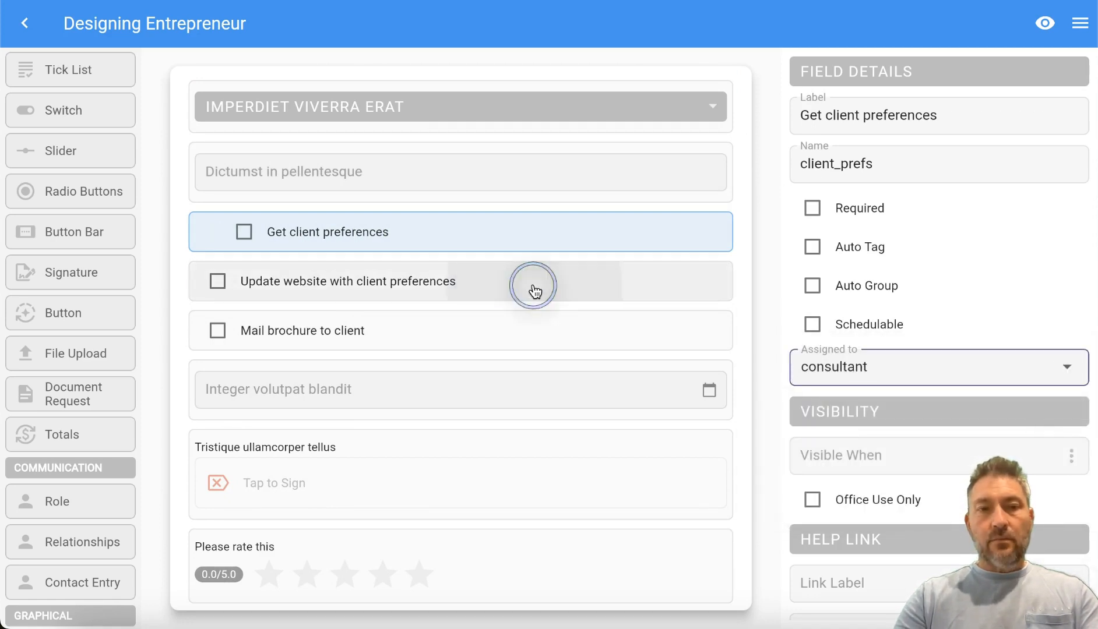
left_click(874, 368)
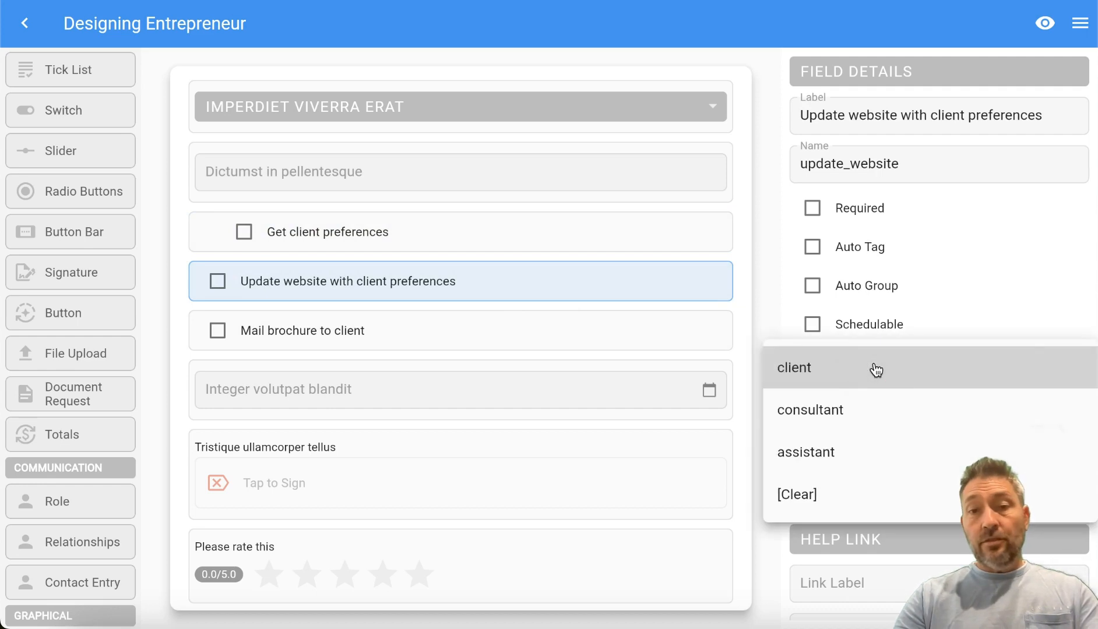
left_click(850, 456)
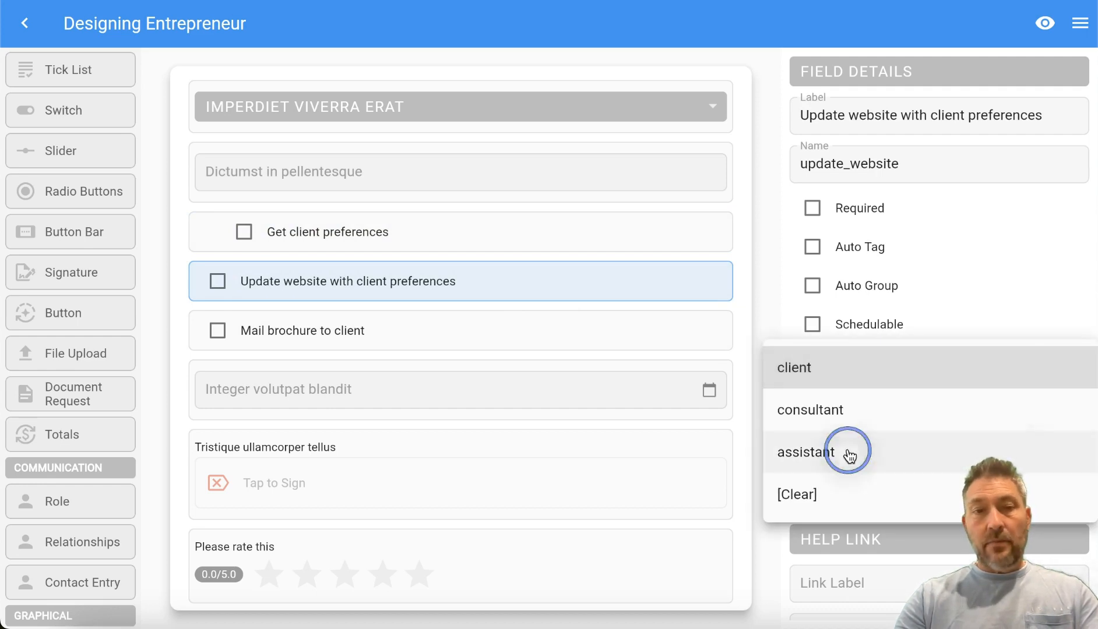
left_click(523, 340)
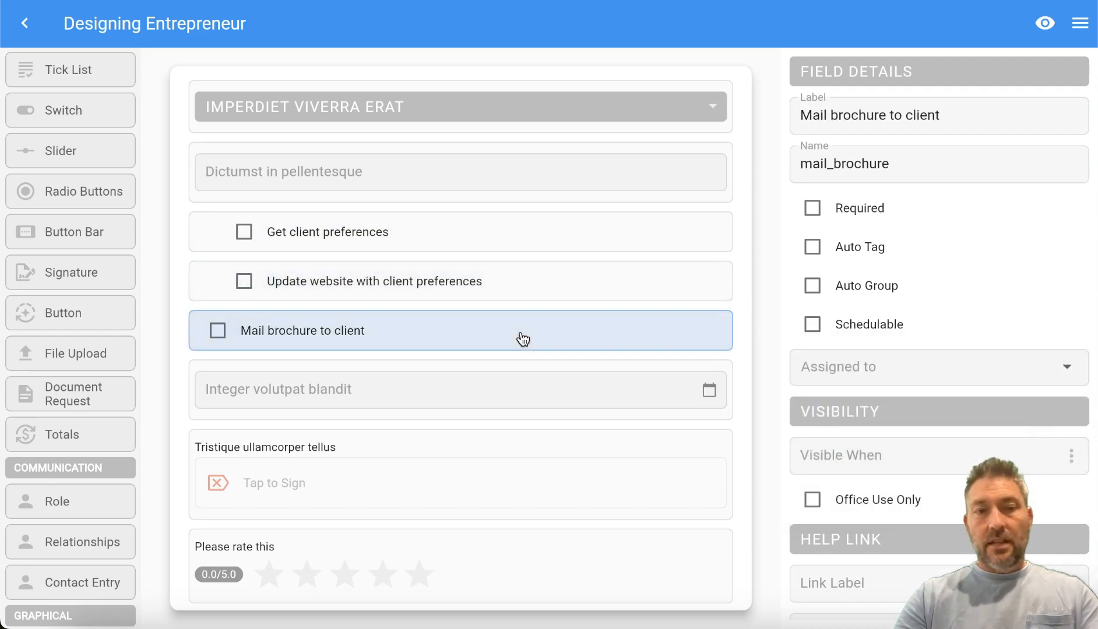
left_click(922, 370)
left_click(868, 445)
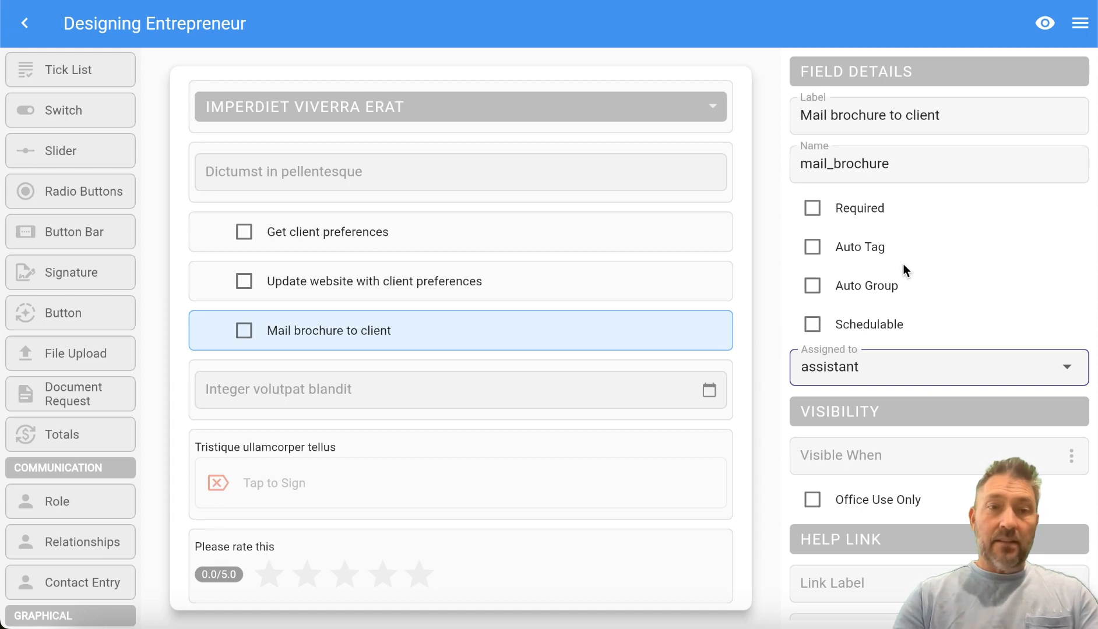
Examine the condition and task settings of the Create Task trigger on the "Get client preferences" checkbox.
left_click(405, 234)
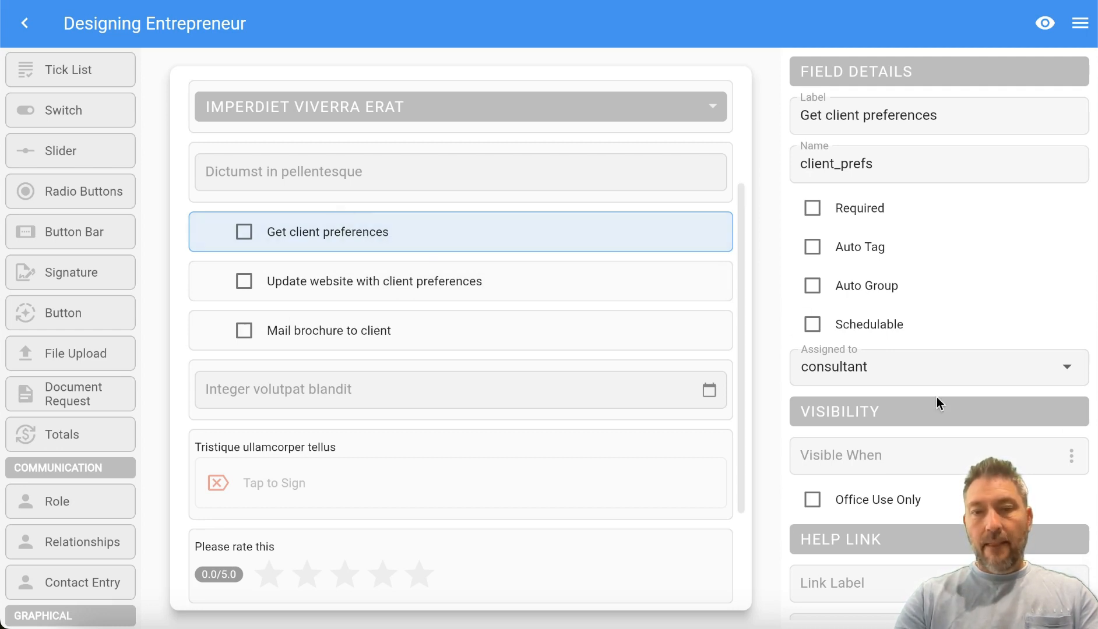
scroll(938, 404, "down", 4)
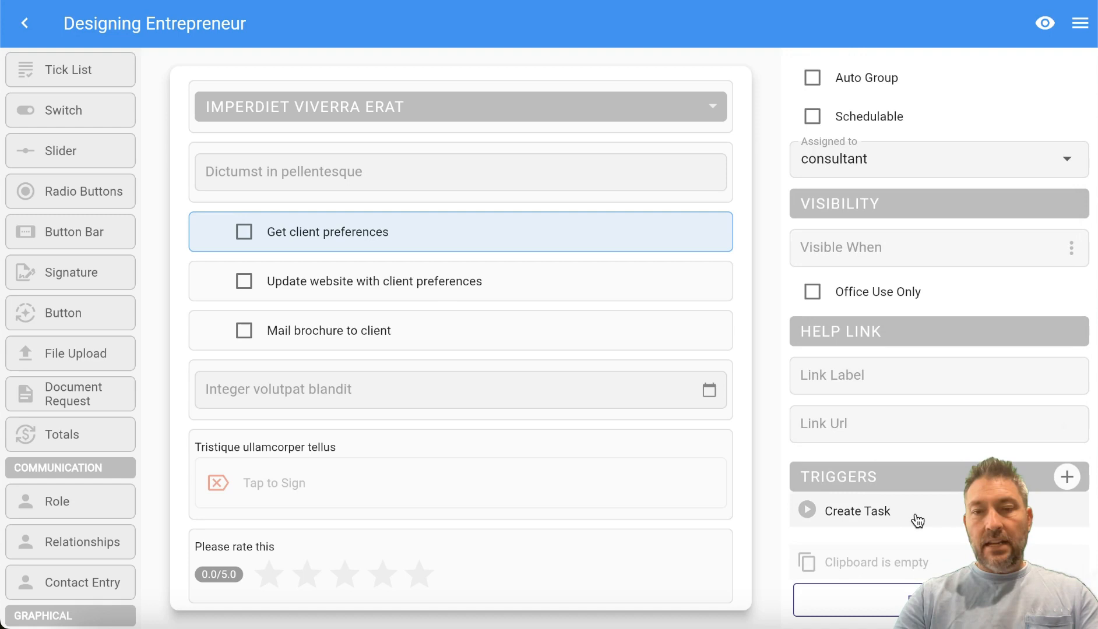
left_click(876, 513)
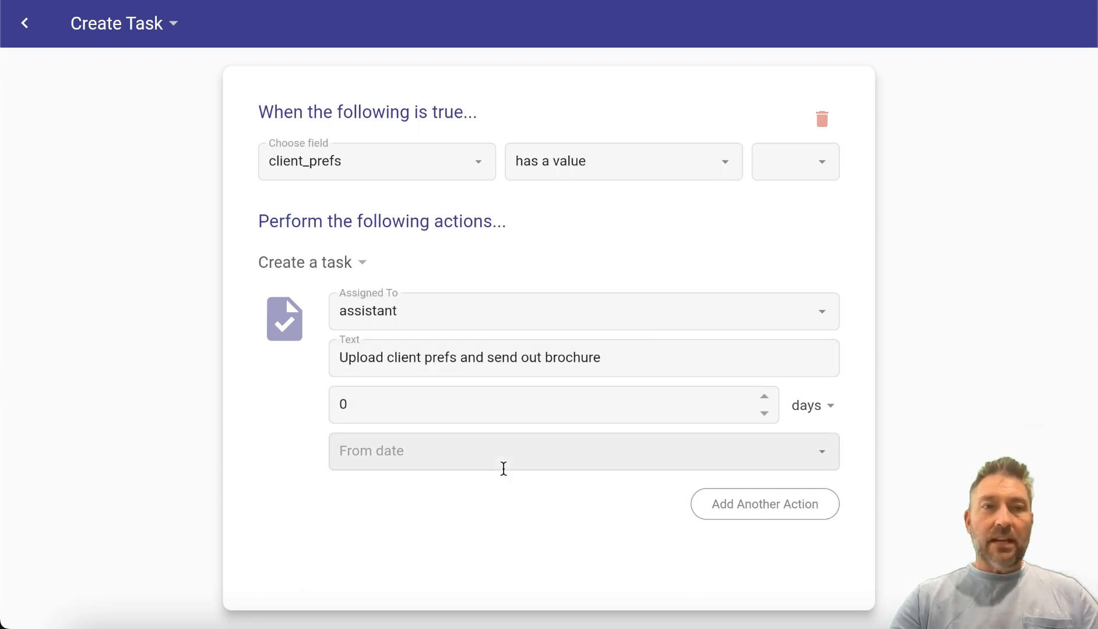
left_click(28, 24)
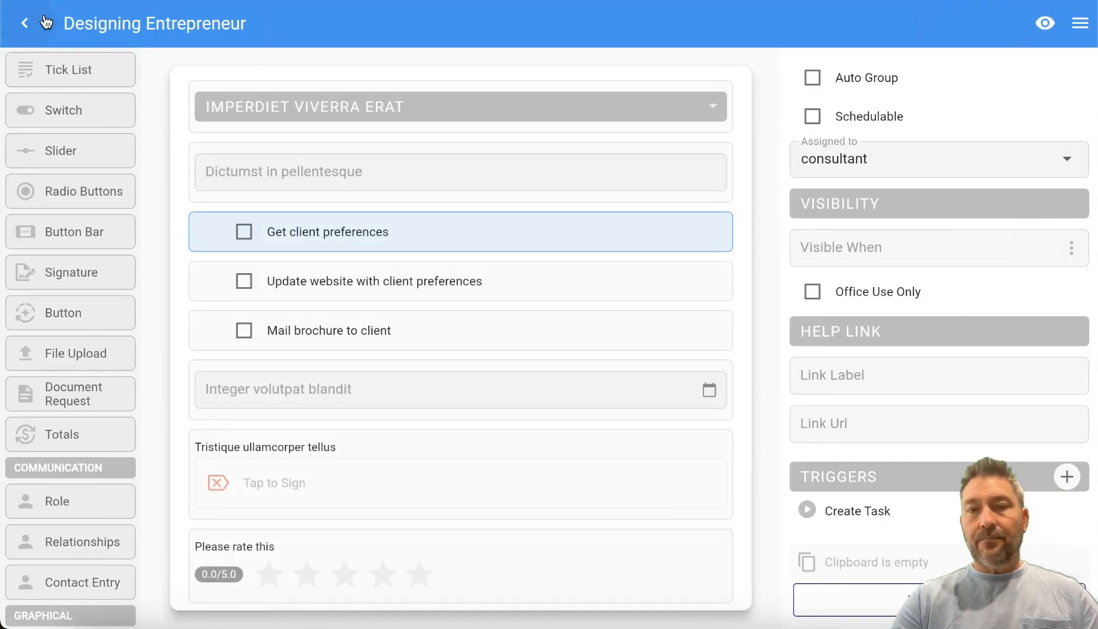
Leave design mode and review the role contacts and checkbox assignments on the client's form.
left_click(1044, 26)
scroll(408, 256, "down", 2)
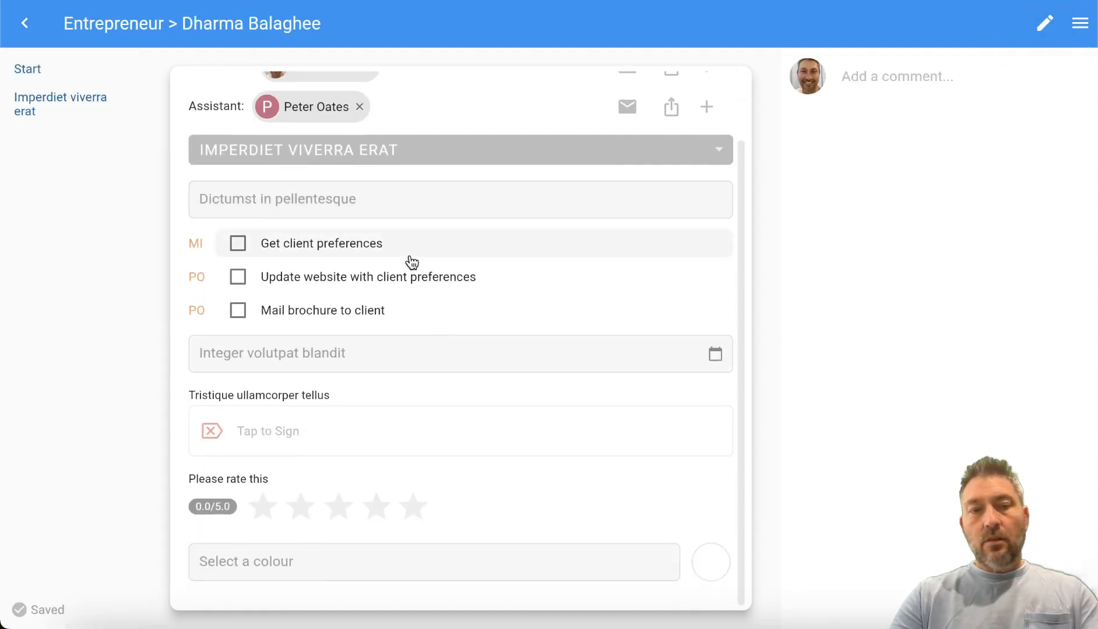
scroll(412, 262, "up", 2)
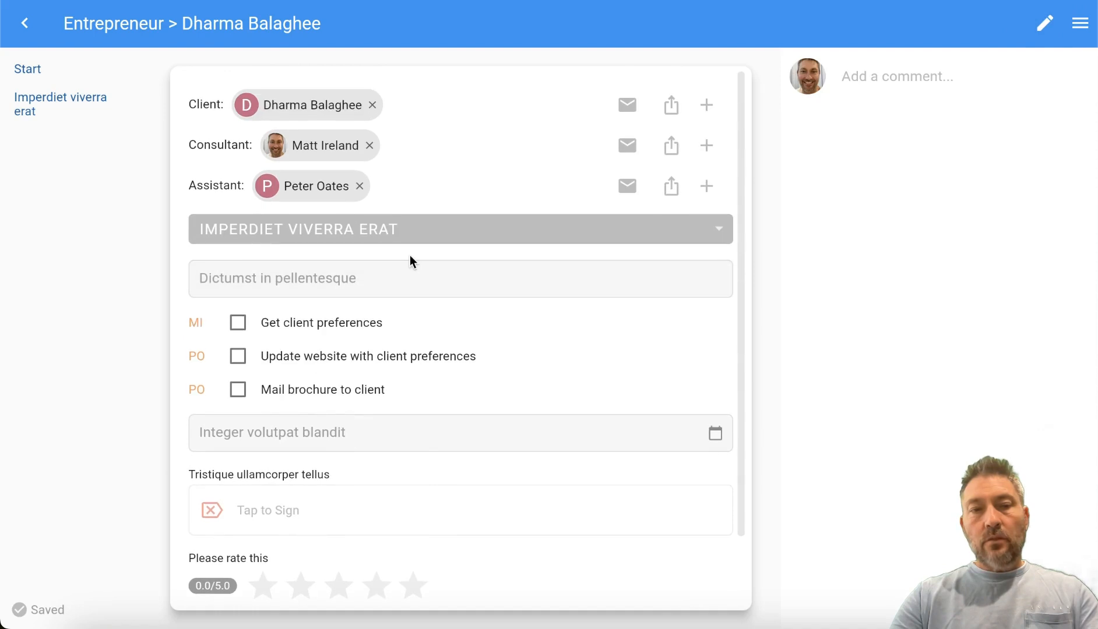
Filter the checklist to only the consultant's items, and restore the display of all items.
left_click(198, 324)
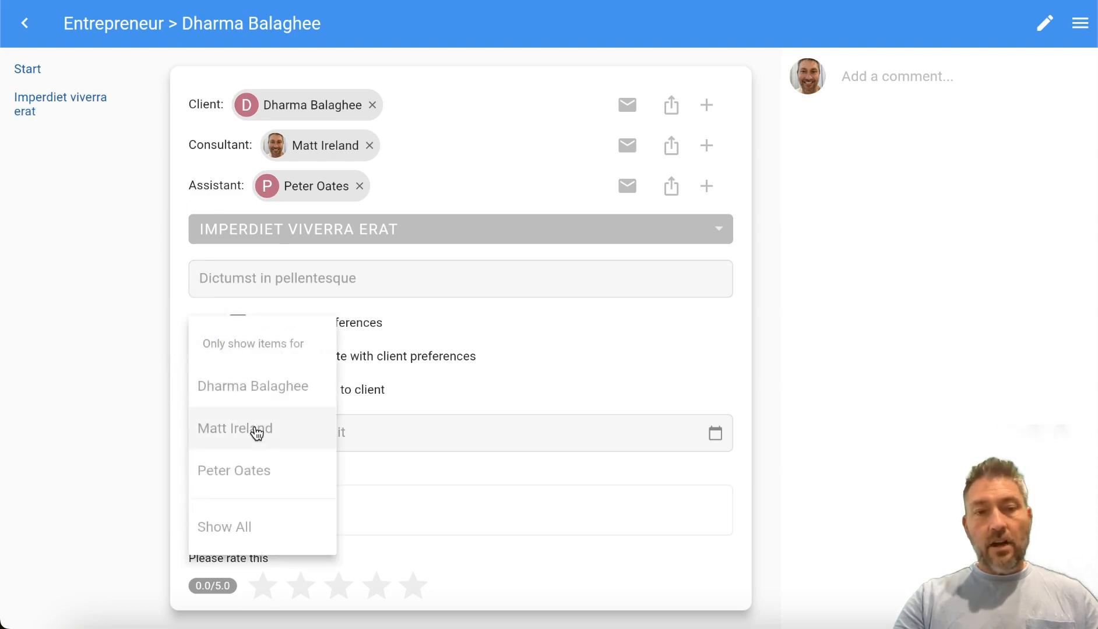
left_click(228, 431)
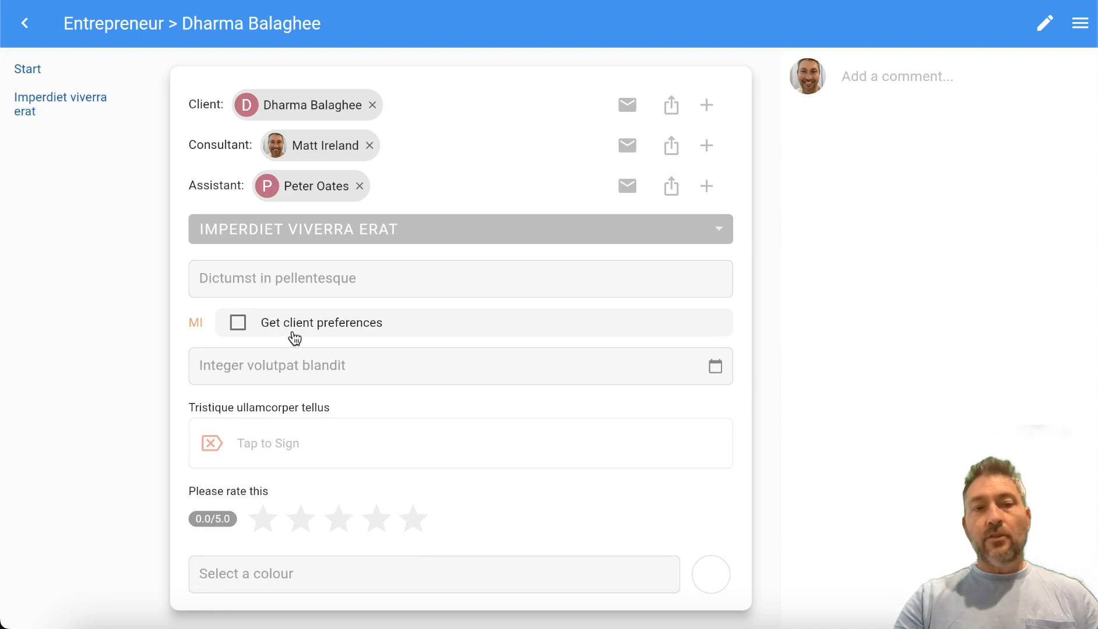
left_click(197, 322)
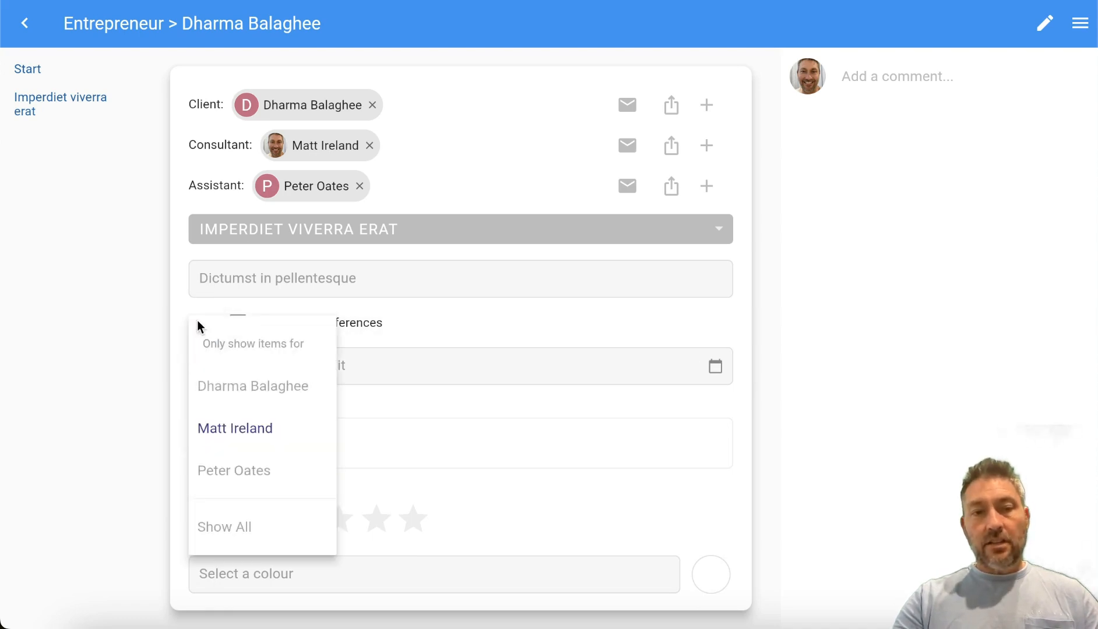
left_click(252, 540)
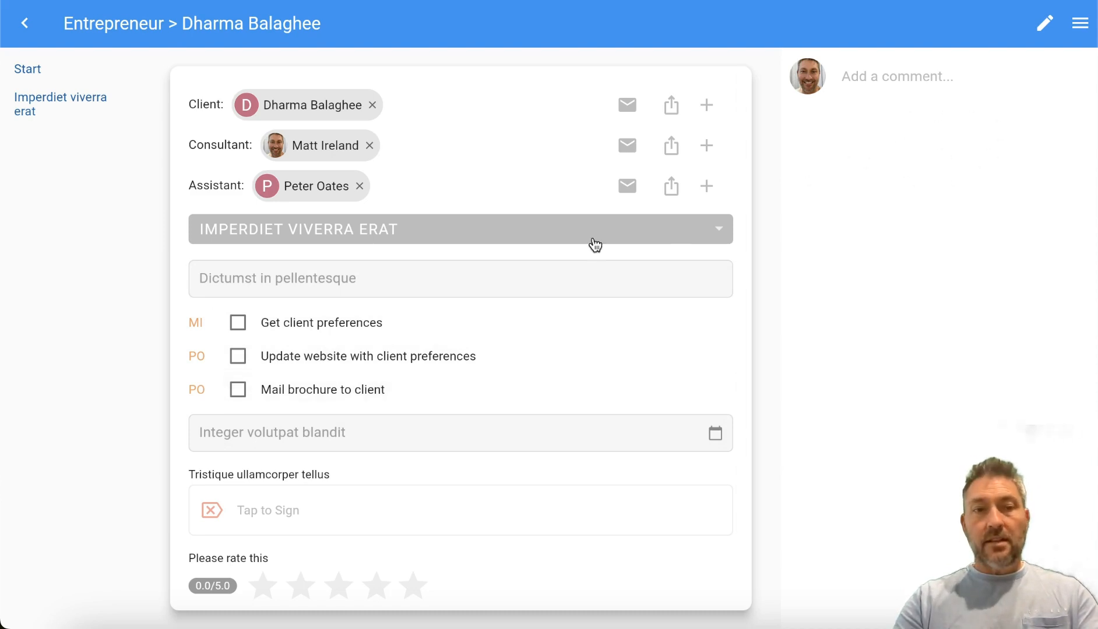
Mark "Get client preferences", "Update website with client preferences" and "Mail brochure to client" as completed.
left_click(238, 327)
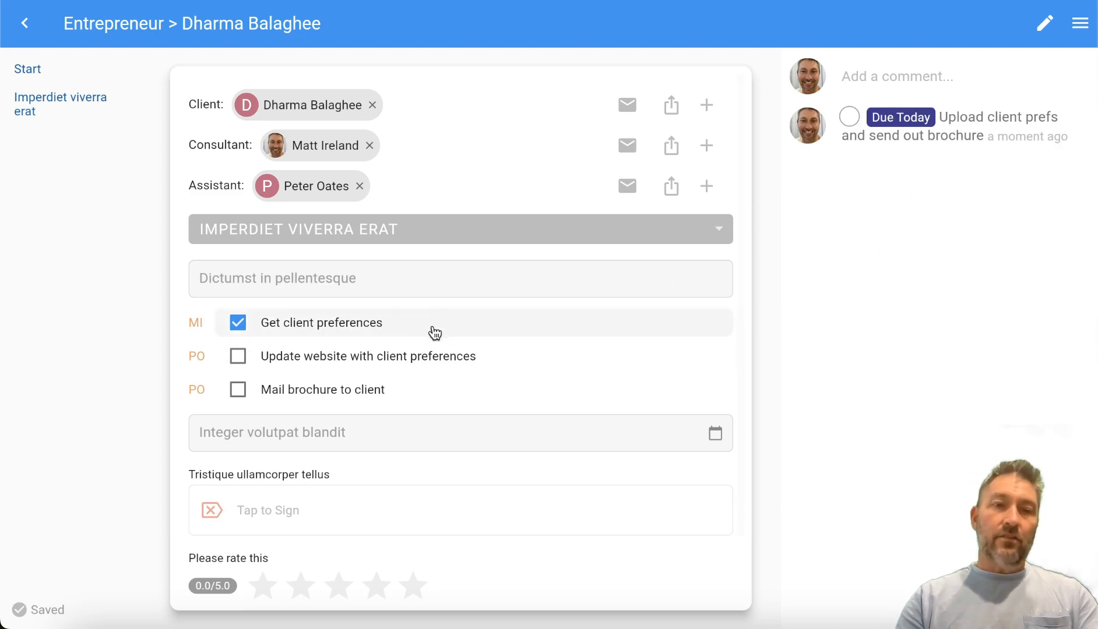
left_click(240, 357)
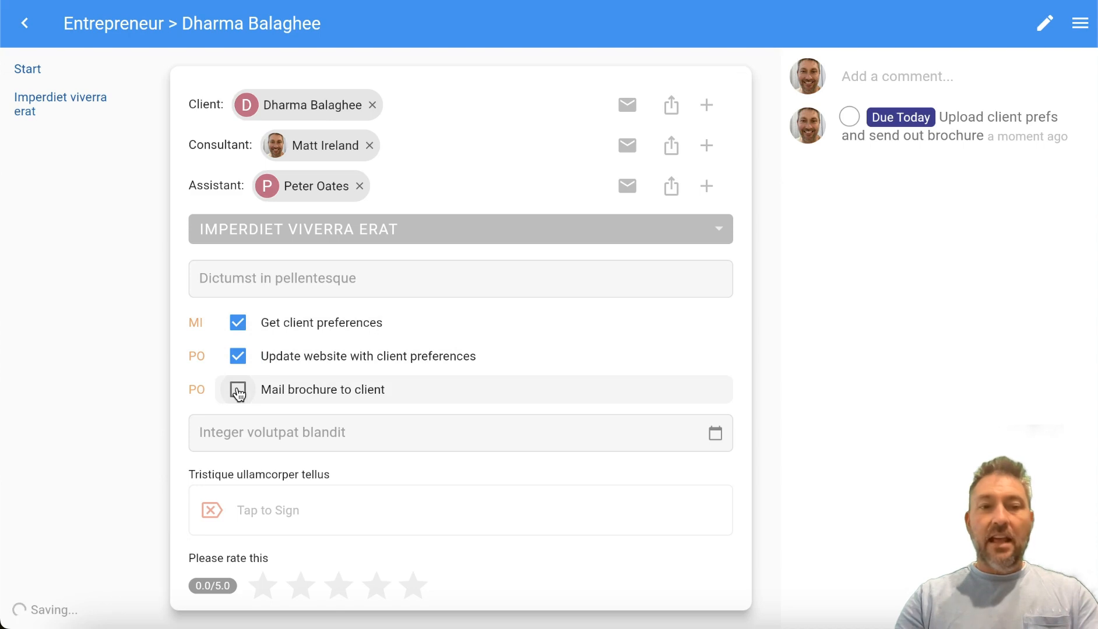
left_click(238, 391)
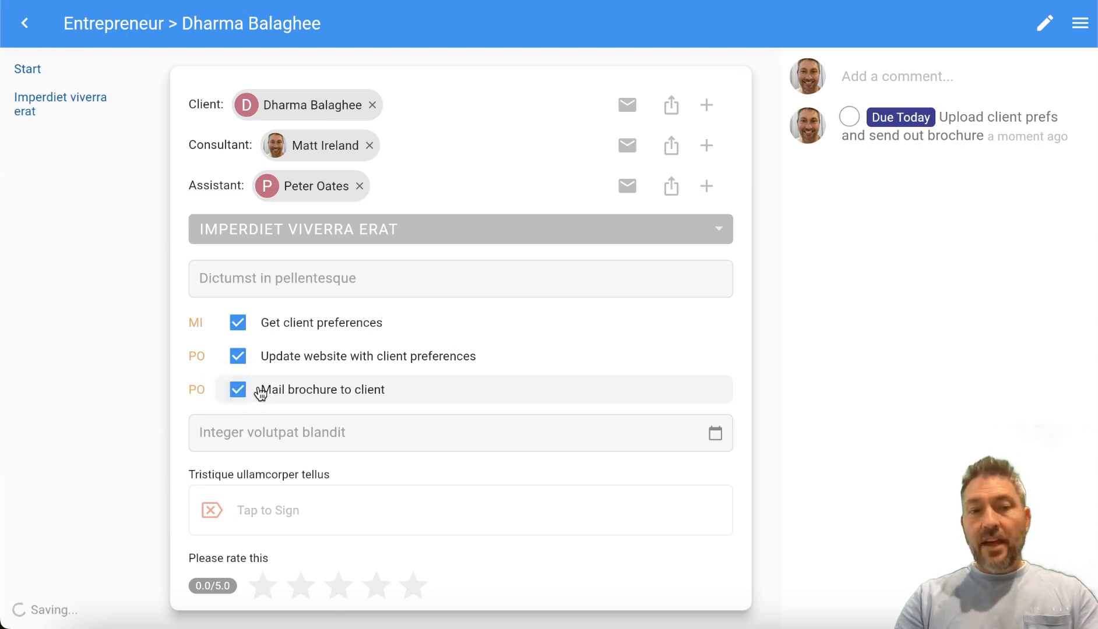